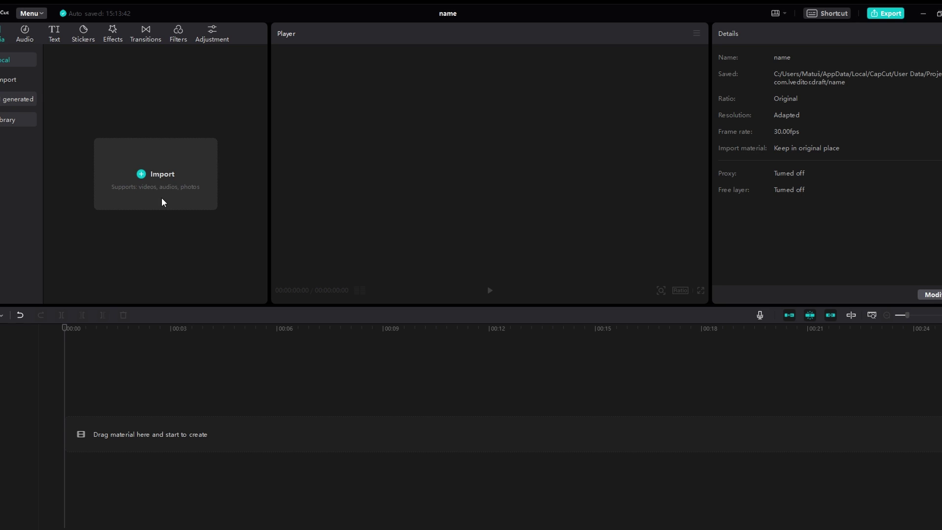
# - Place the imported night street clip at 00:00 on the main timeline track
pyautogui.click(161, 202)
pyautogui.moveTo(94, 123)
pyautogui.mouseDown()
pyautogui.moveTo(115, 419)
pyautogui.moveTo(78, 403)
pyautogui.mouseUp()
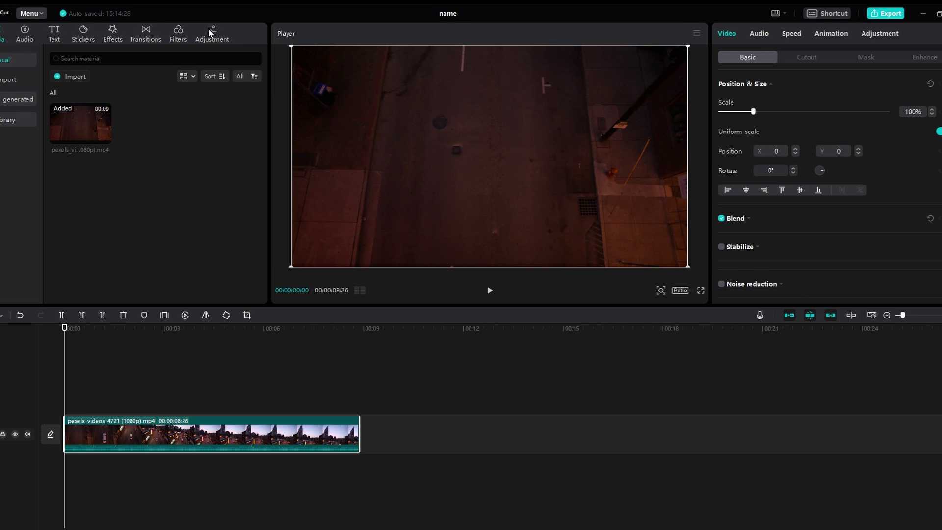
# - Add a Custom adjustment layer from the Adjustment presets above the street clip
pyautogui.click(208, 32)
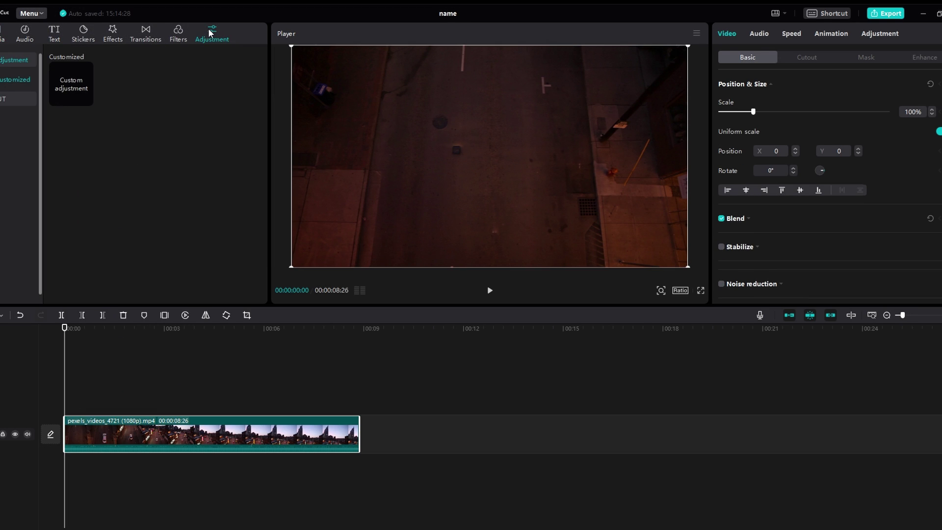
pyautogui.click(86, 100)
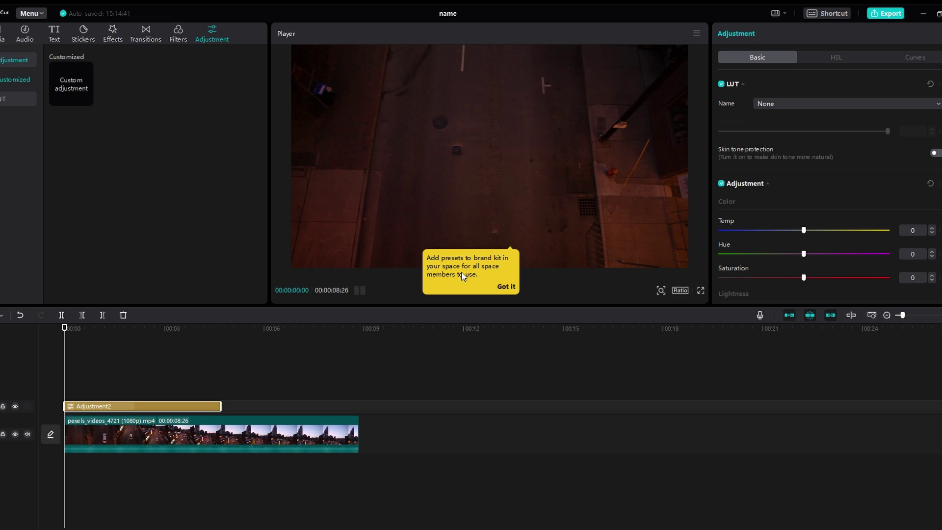
# - Scrub the playhead to about 00:00:03:27 to show the skyline frame
pyautogui.moveTo(161, 330); pyautogui.dragTo(229, 330)
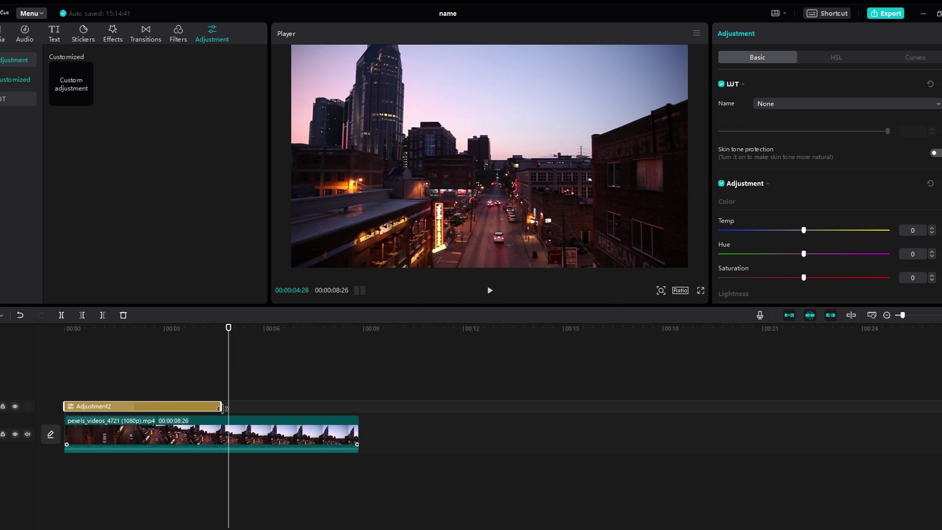
pyautogui.click(225, 329)
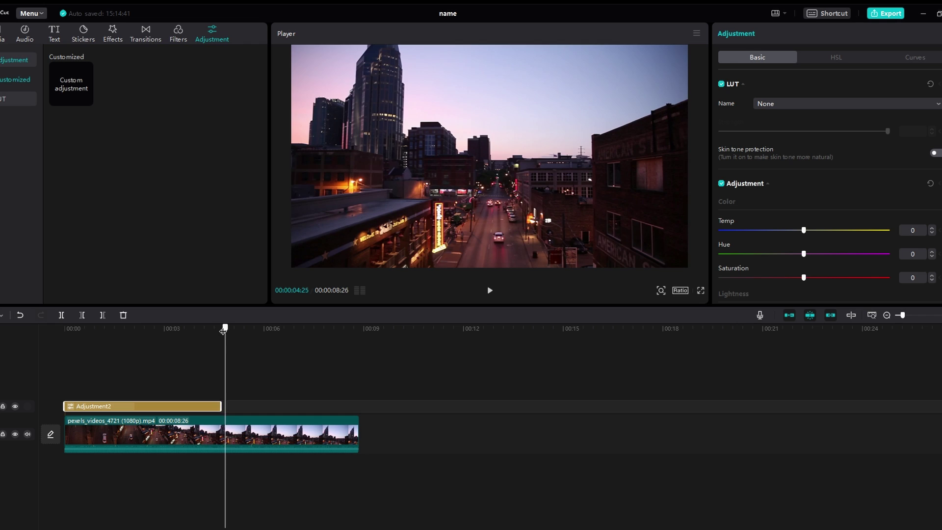
pyautogui.moveTo(225, 329); pyautogui.dragTo(195, 330)
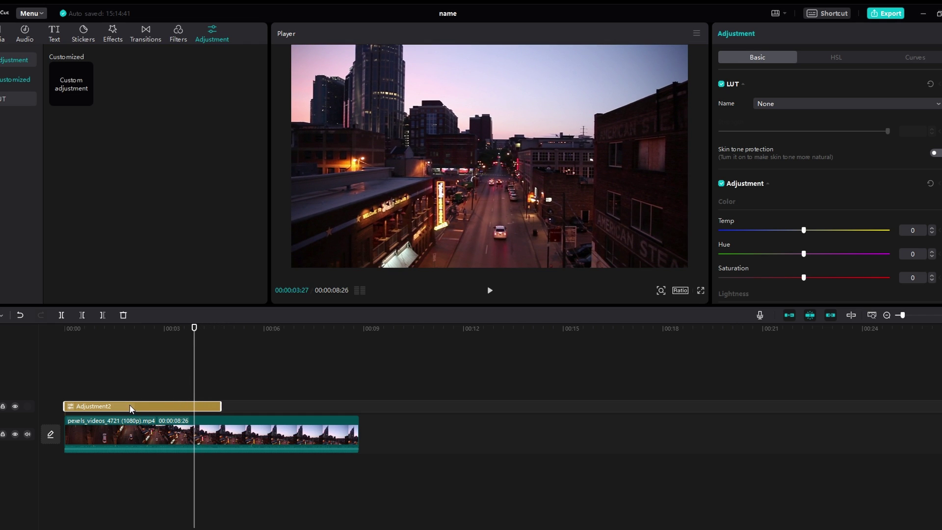
# - Set the adjustment layer's Temp to -43, Hue 50, Saturation 28 and Brightness -16
pyautogui.moveTo(802, 231); pyautogui.dragTo(730, 231)
pyautogui.moveTo(804, 255); pyautogui.dragTo(851, 253)
pyautogui.moveTo(804, 278)
pyautogui.mouseDown()
pyautogui.moveTo(887, 277)
pyautogui.moveTo(739, 273)
pyautogui.moveTo(887, 279)
pyautogui.moveTo(851, 278)
pyautogui.mouseUp()
pyautogui.scroll(-3, 827, 230)
pyautogui.scroll(-2, 800, 202)
pyautogui.scroll(-2, 823, 209)
pyautogui.scroll(5, 824, 209)
pyautogui.scroll(-1, 828, 256)
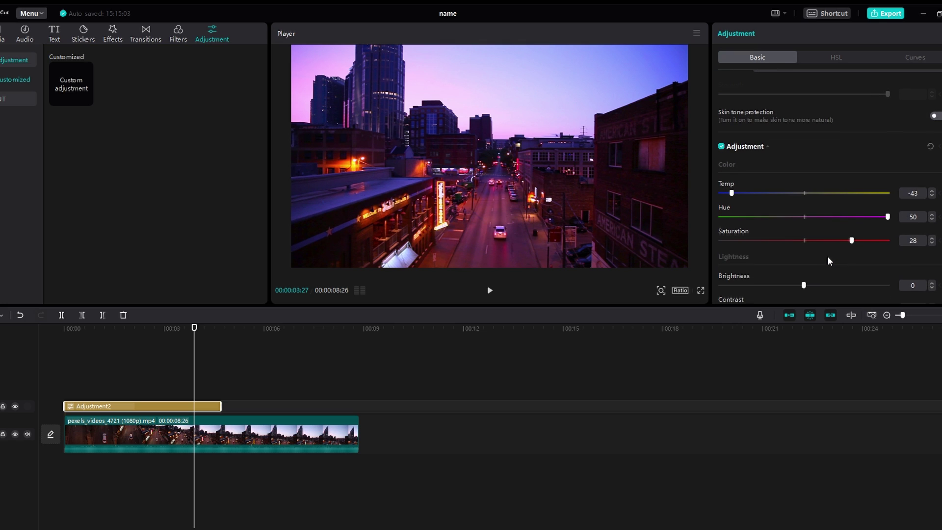
pyautogui.moveTo(804, 286)
pyautogui.mouseDown()
pyautogui.moveTo(828, 287)
pyautogui.moveTo(777, 286)
pyautogui.moveTo(833, 272)
pyautogui.moveTo(846, 273)
pyautogui.moveTo(817, 294)
pyautogui.moveTo(891, 293)
pyautogui.moveTo(718, 285)
pyautogui.mouseUp()
pyautogui.scroll(-1, 841, 251)
pyautogui.scroll(-1, 842, 252)
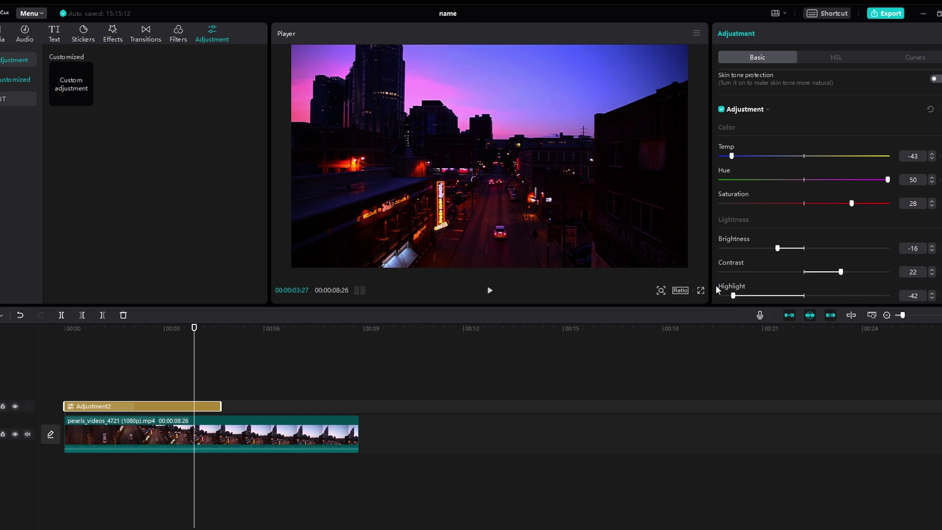
# - Preview the grade with playback, then return to the frame about three seconds in
pyautogui.press('space')
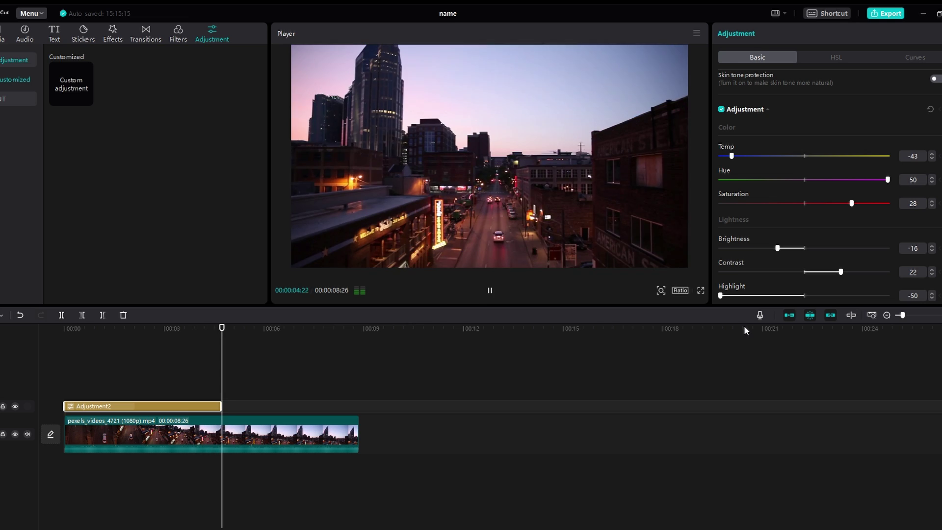
pyautogui.press('space')
pyautogui.click(171, 333)
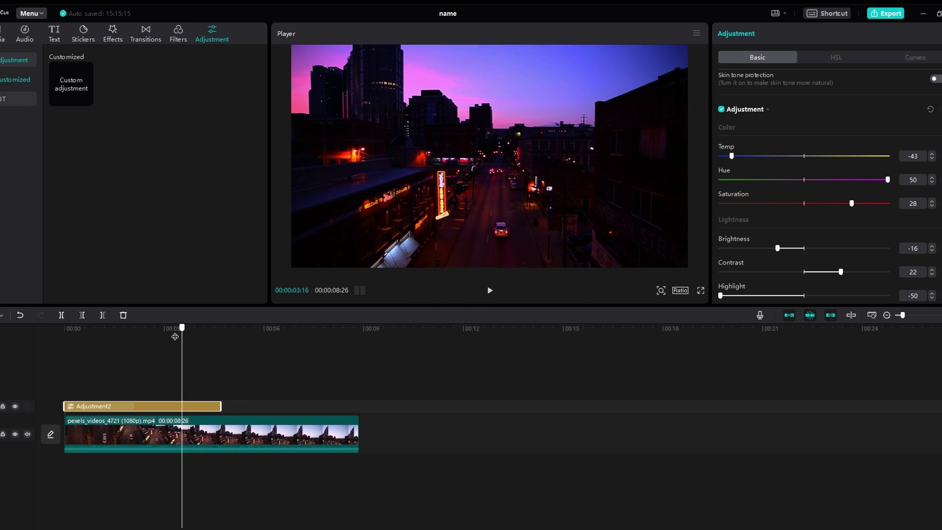
pyautogui.scroll(-4, 786, 269)
pyautogui.scroll(-2, 793, 261)
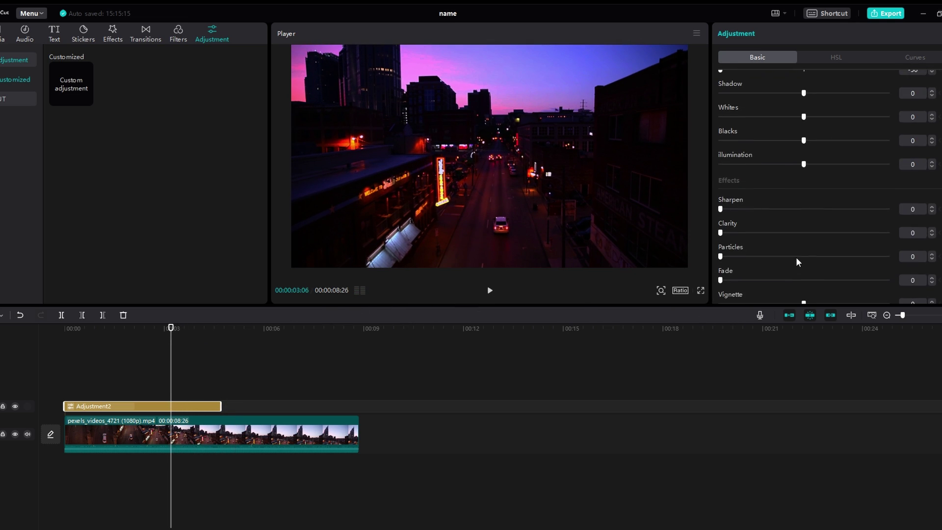
# - Set the adjustment layer's Shadow to -13 and Clarity to 91
pyautogui.moveTo(803, 94); pyautogui.dragTo(781, 94)
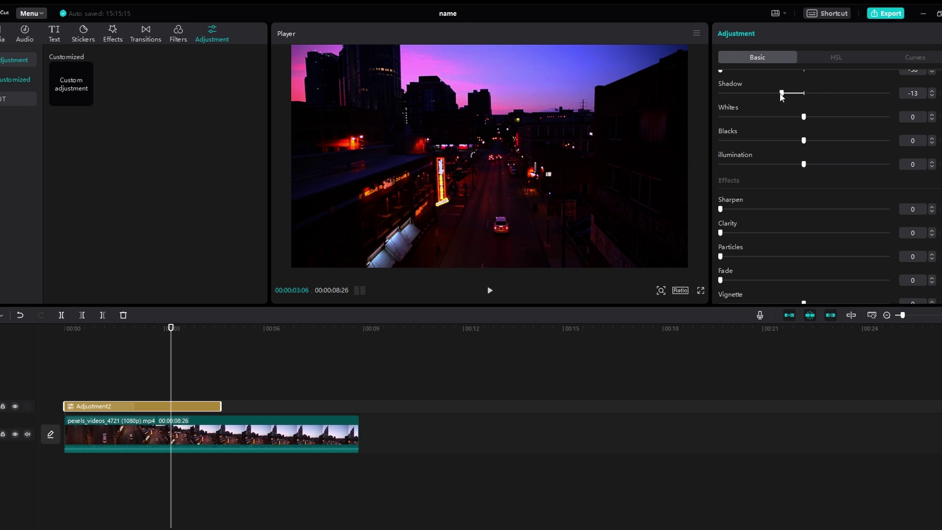
pyautogui.moveTo(803, 140)
pyautogui.mouseDown()
pyautogui.moveTo(789, 142)
pyautogui.moveTo(805, 142)
pyautogui.mouseUp()
pyautogui.moveTo(725, 232); pyautogui.dragTo(880, 230)
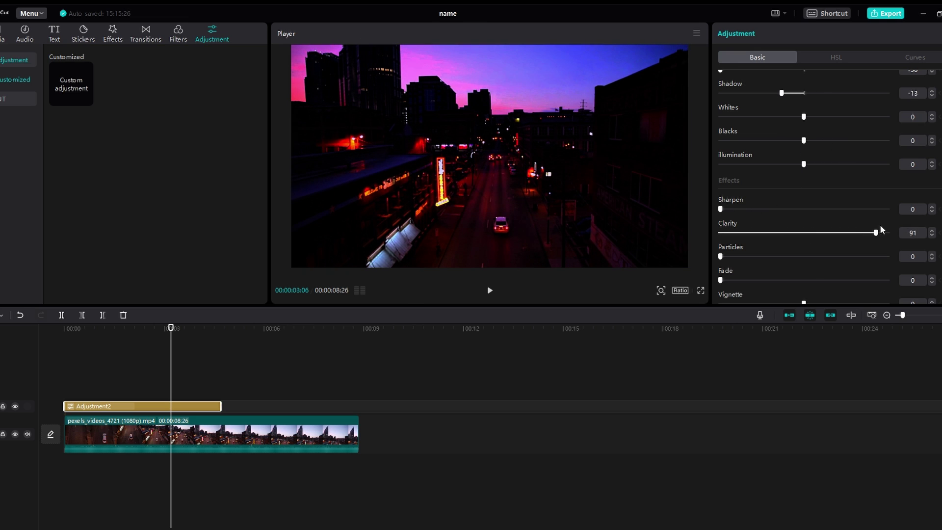